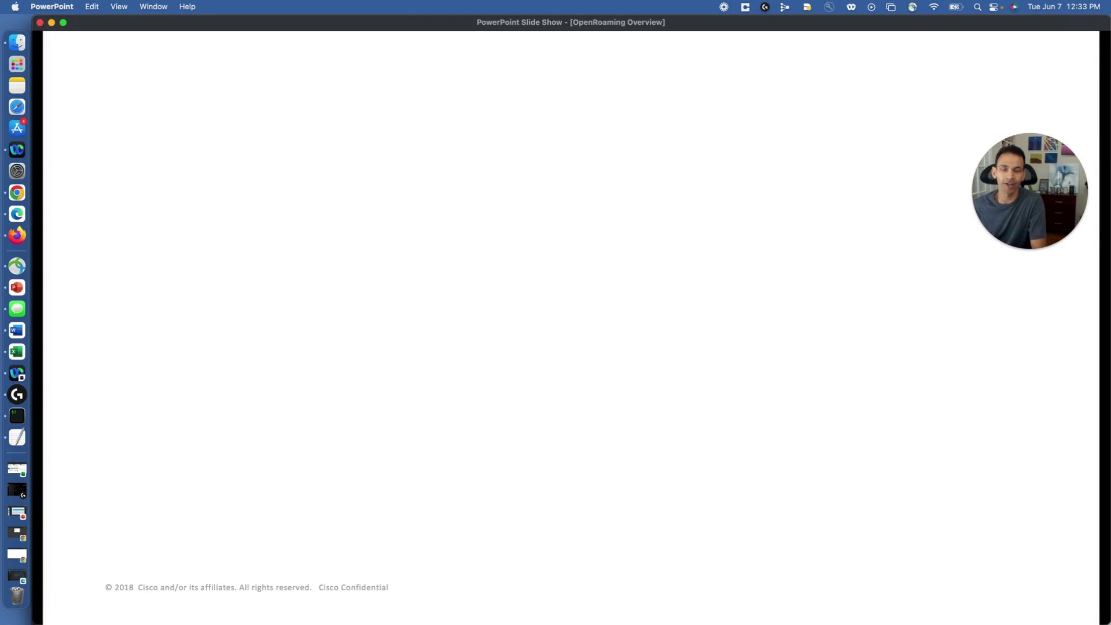
# Reveal the Seamless Roaming slide's base station and Wi-Fi coverage diagram
pyautogui.press('Right')
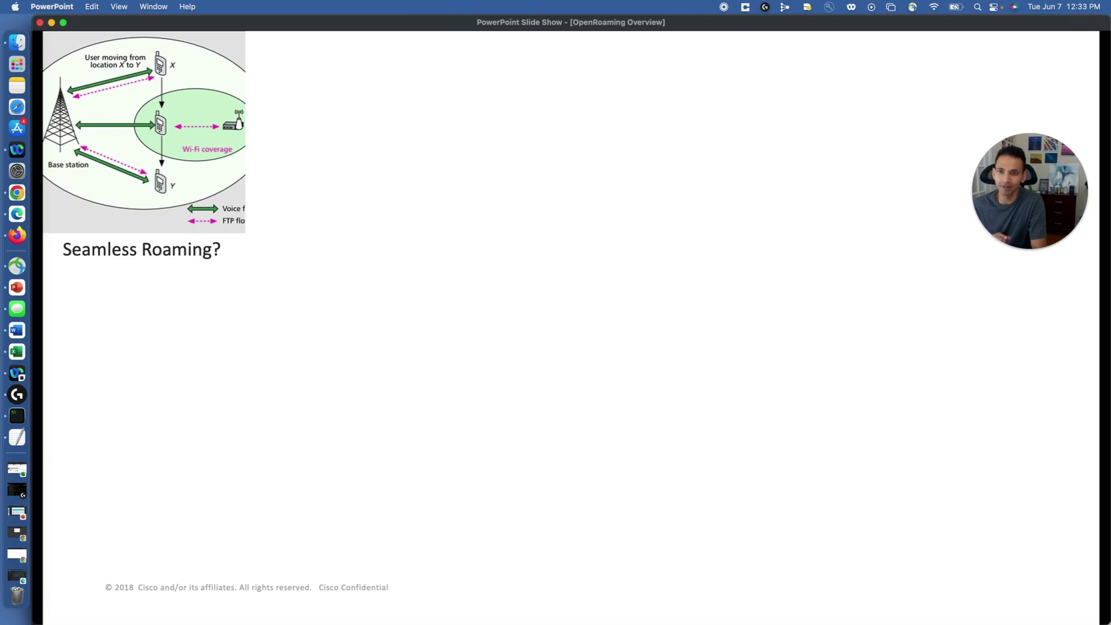
# Reveal the DAS indoor coverage building diagram, then the LTE speed-test image with its caption
pyautogui.press('Right')
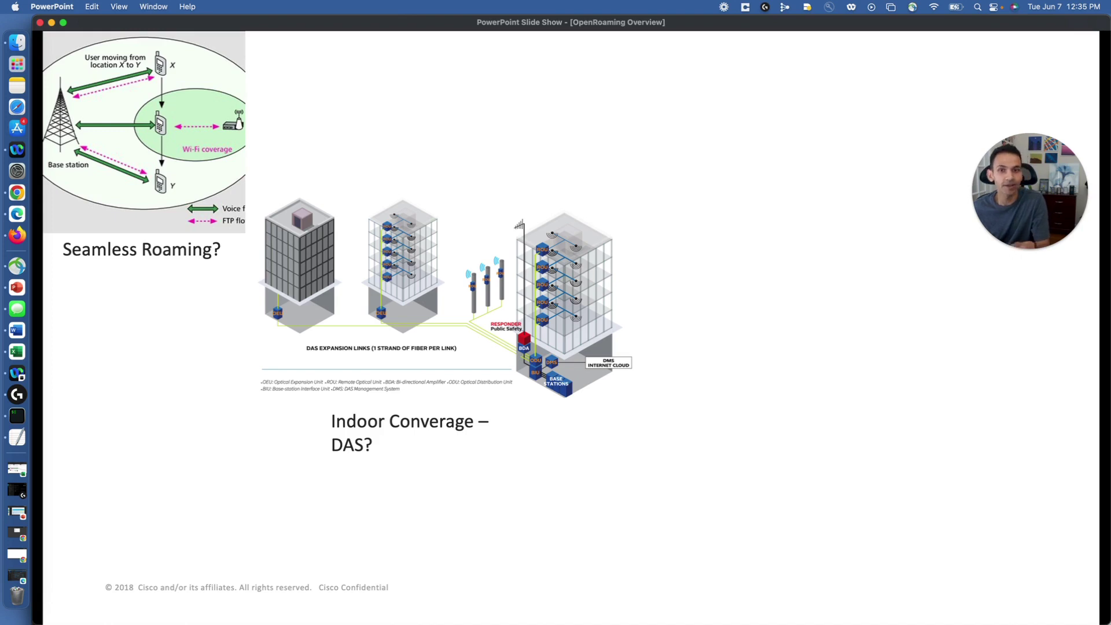
pyautogui.press('Right')
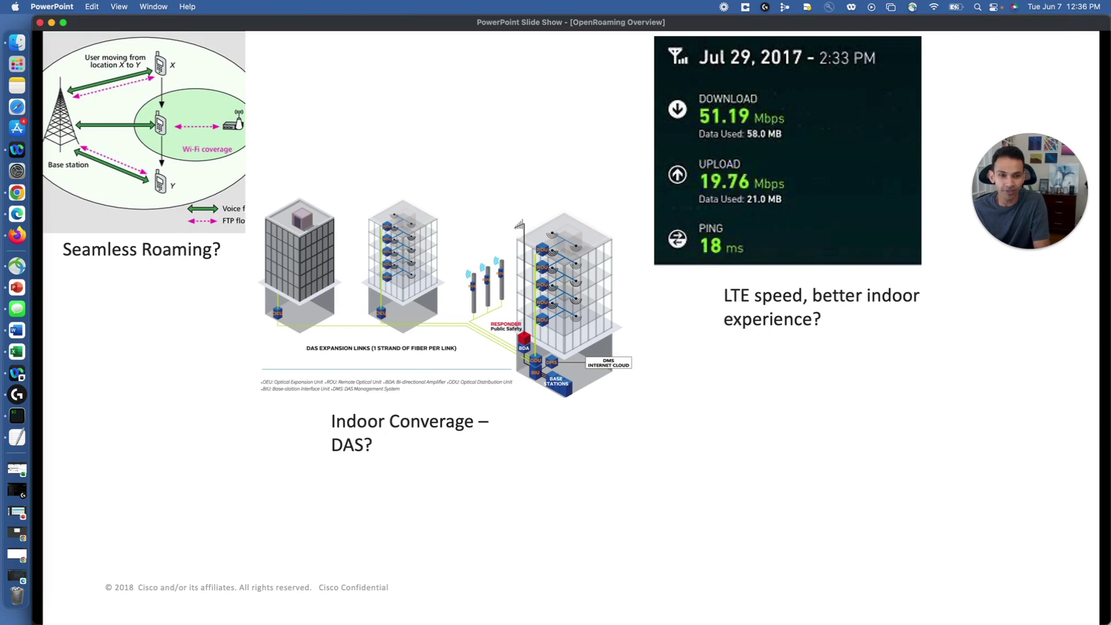
# Show the WiFi Engagement image, then advance to the 'Cisco has Developed, Standardized & Adopted' slide
pyautogui.press('Right')
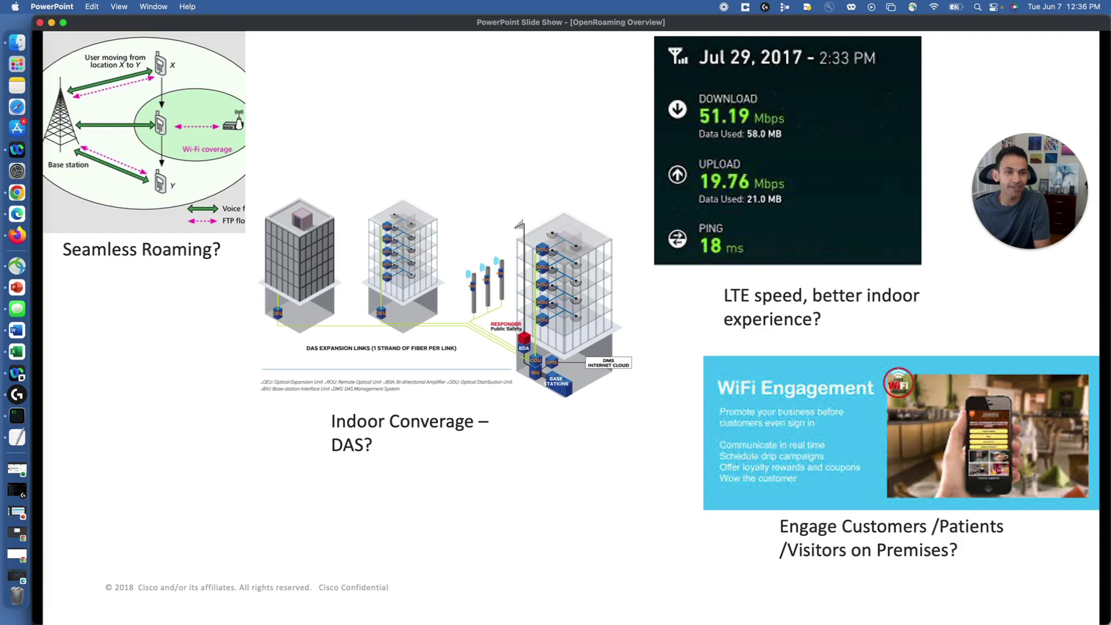
pyautogui.press('Right')
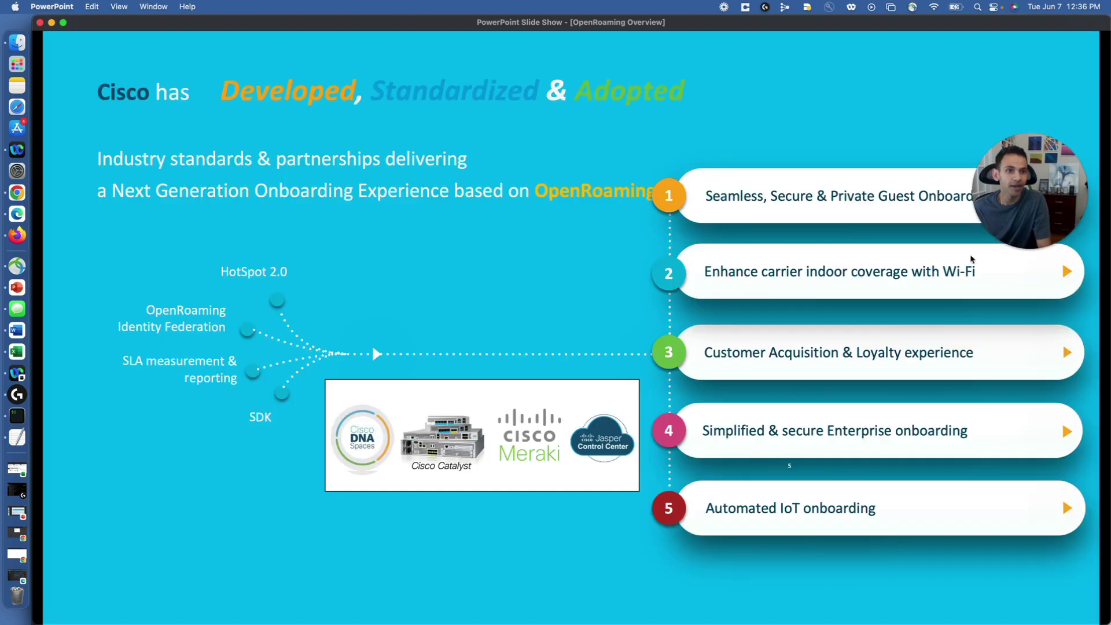
# Refocus the slide show and advance to the 'OpenRoaming: Opening the Wi-Fi Ecosystem' Identity Federation slide
pyautogui.moveTo(1036, 169); pyautogui.dragTo(1026, 56)
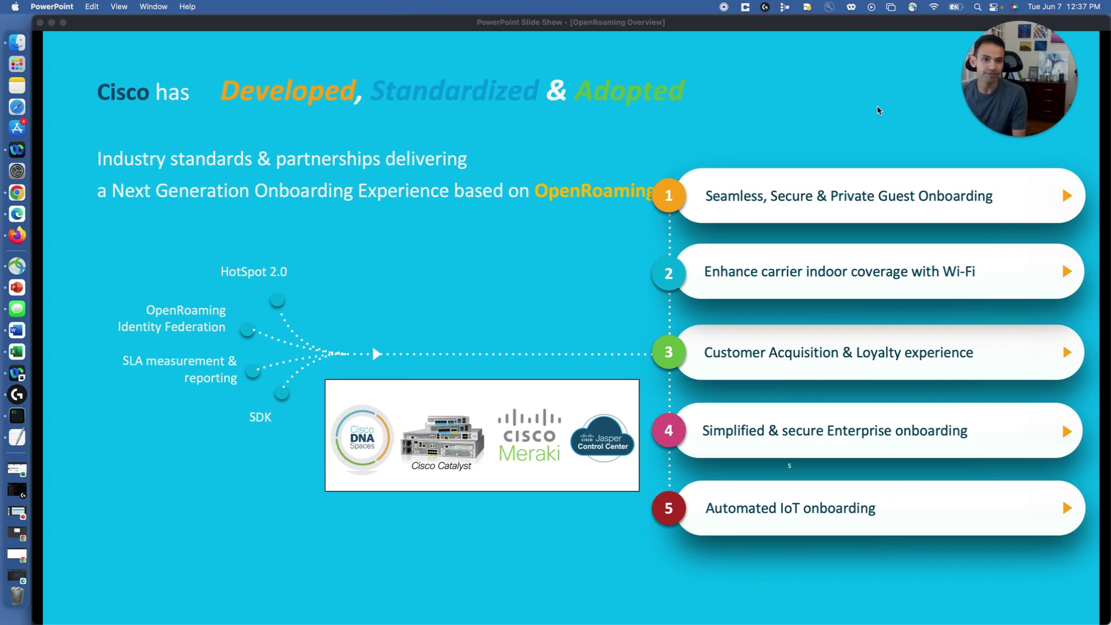
pyautogui.click(790, 81)
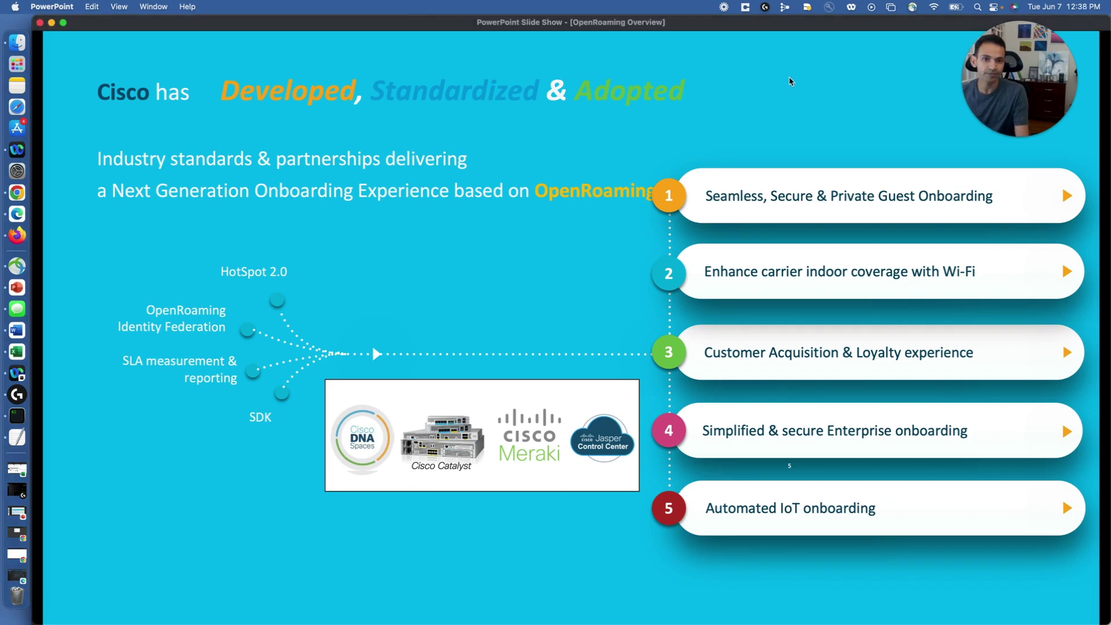
pyautogui.click(779, 109)
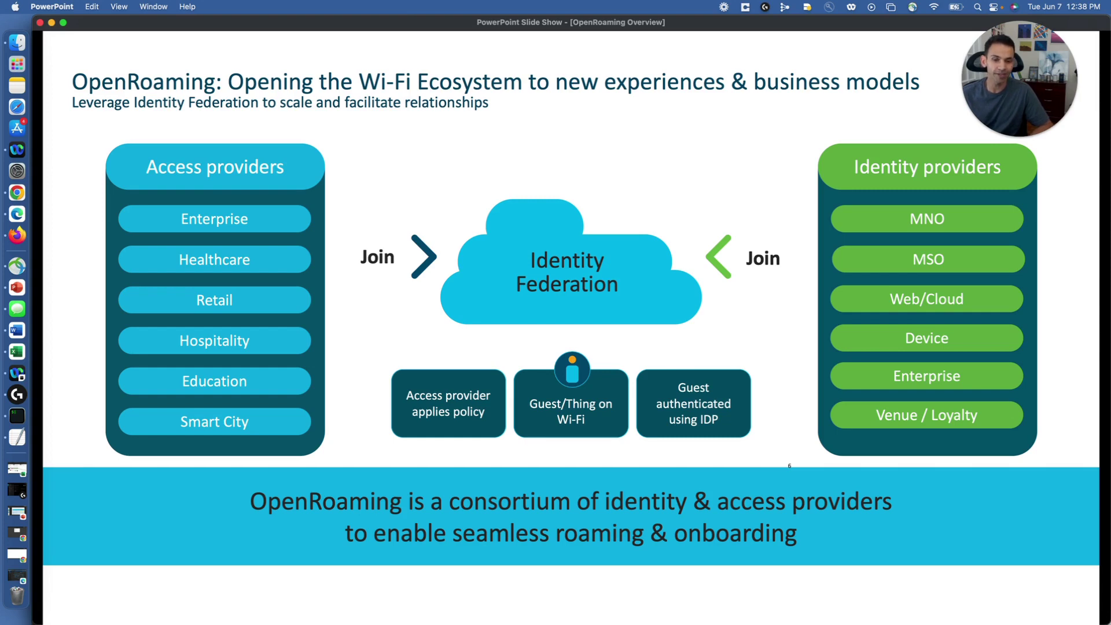
# Advance to slide 7, 'OpenRoaming: Seamless, Secure & Private'
pyautogui.press('Right')
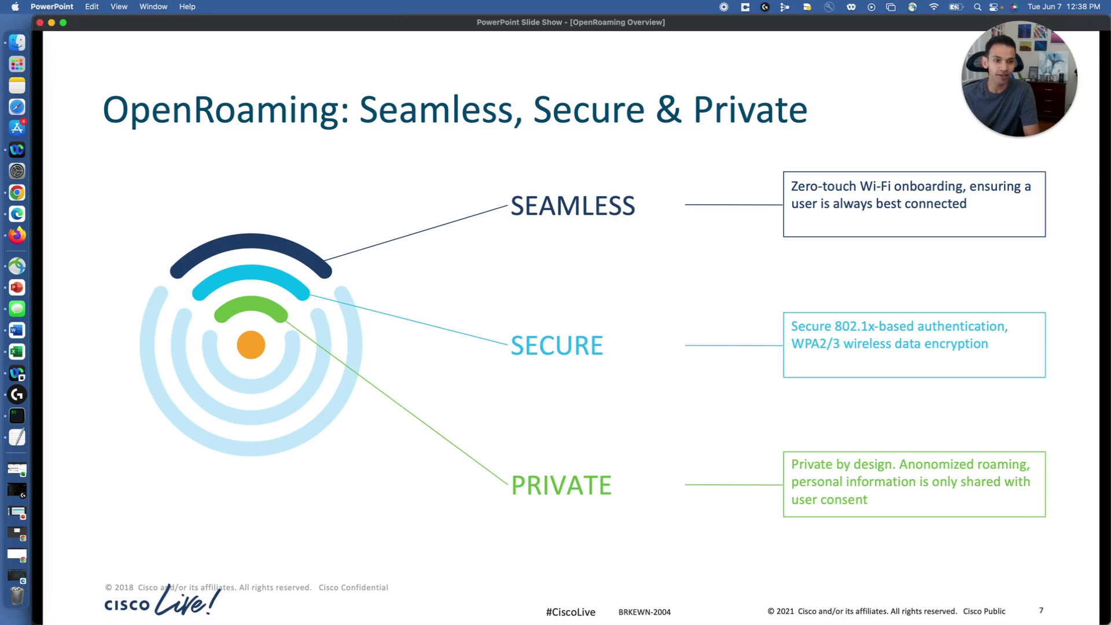
# Advance to slide 8, 'What do I need?', with its three DNA Spaces deployment scenarios
pyautogui.press('Right')
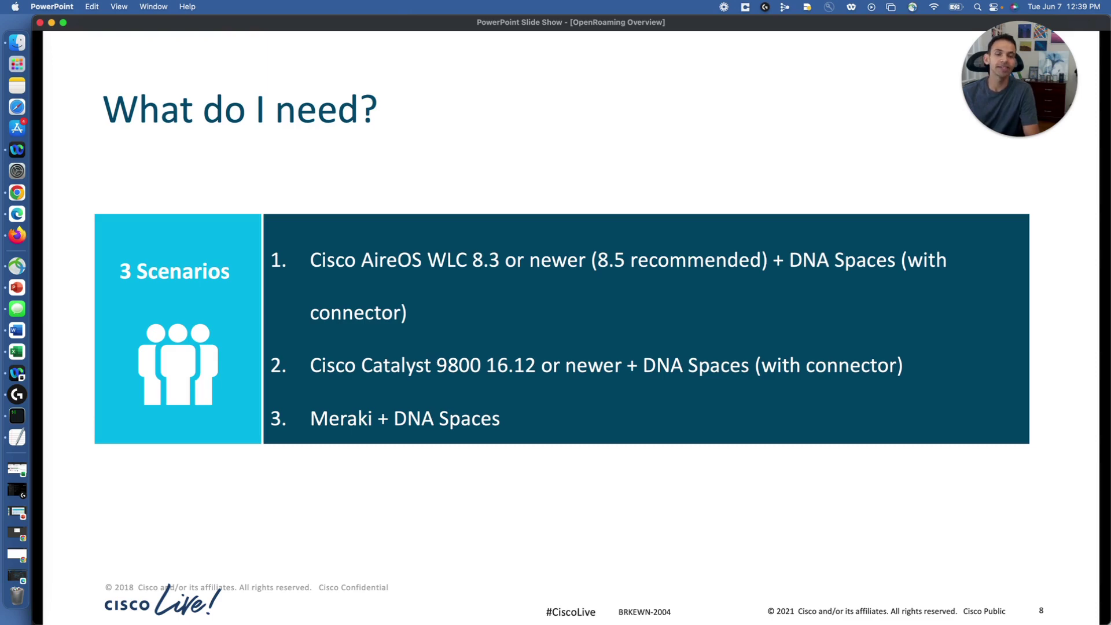
# Advance to slide 9, 'Which ID's are available?'
pyautogui.press('Right')
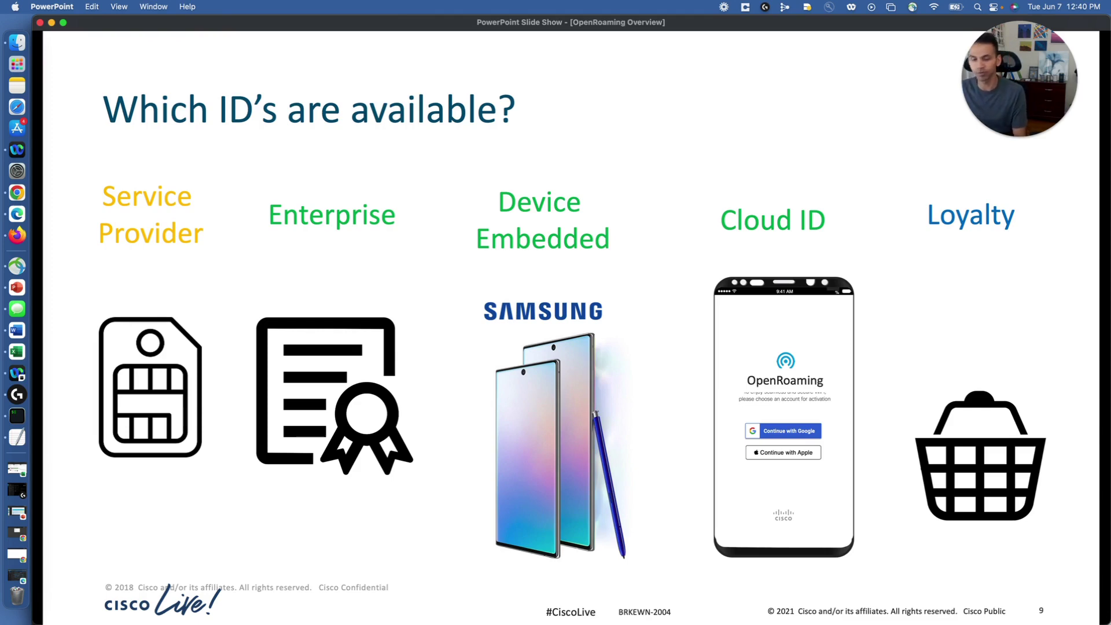
# Bring up the application switcher while slide 9 stays on screen
pyautogui.press('super+Tab')
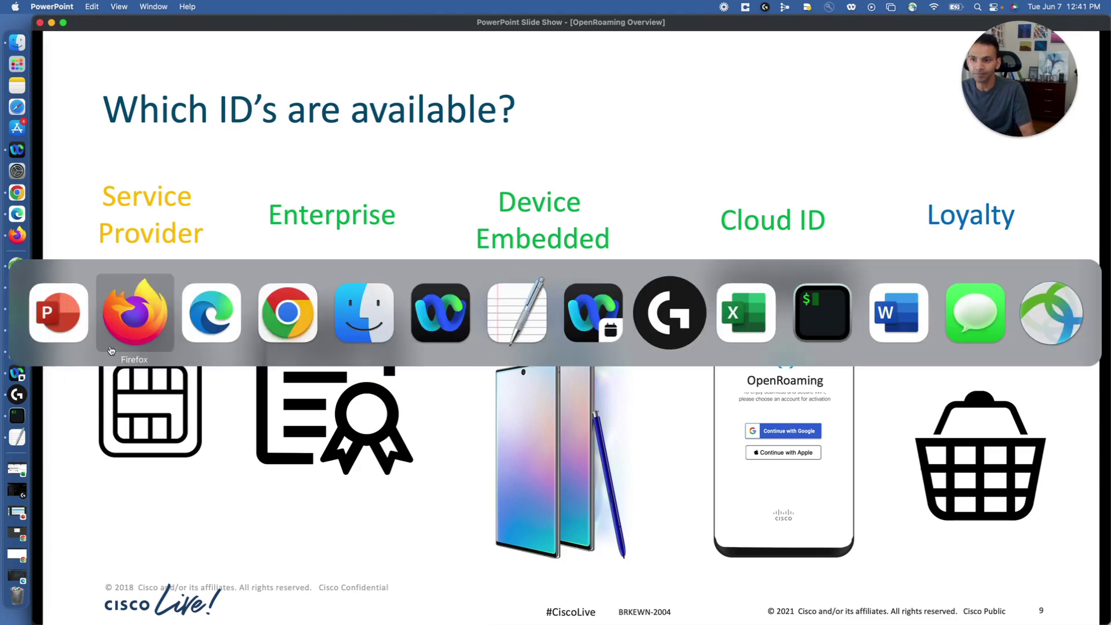
# Switch to the 9800-CL controller in the browser and open Configuration > Security > AAA
pyautogui.press('super+Tab')
pyautogui.press('super+shift+Tab')
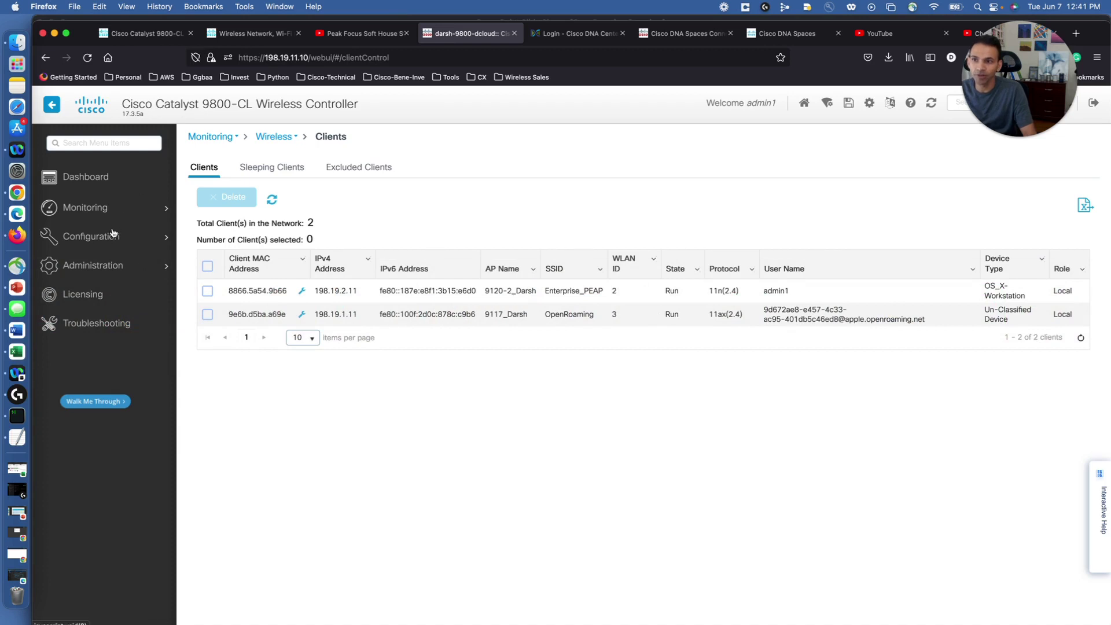
pyautogui.moveTo(114, 236)
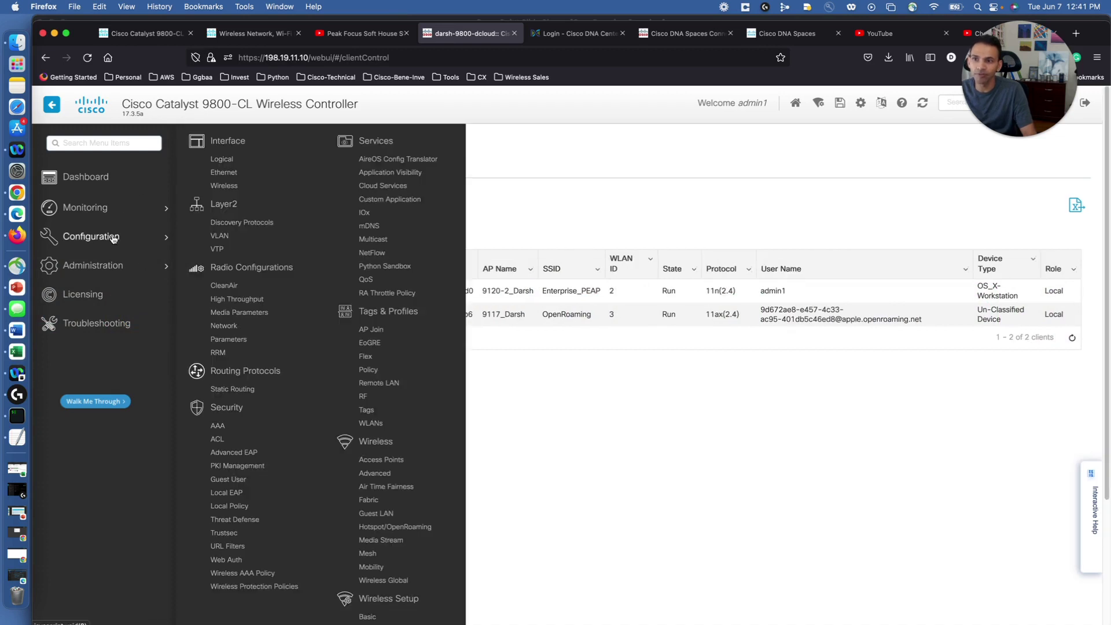
pyautogui.click(215, 424)
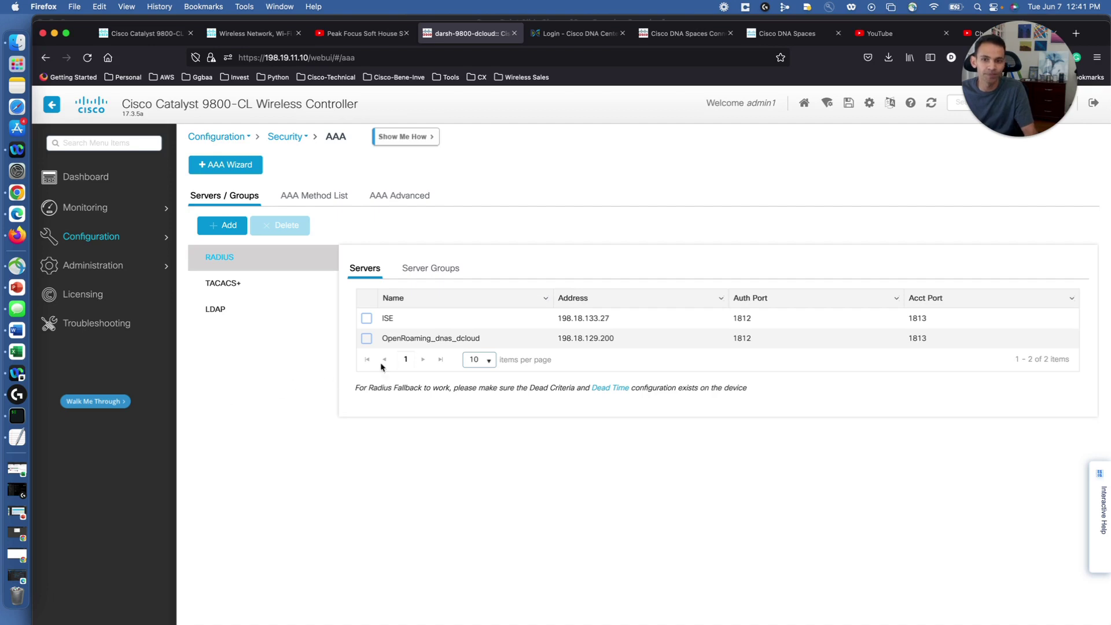
# Open the OpenRoaming_dnas_dcloud RADIUS server, then go to Tags & Profiles > Policy
pyautogui.click(416, 340)
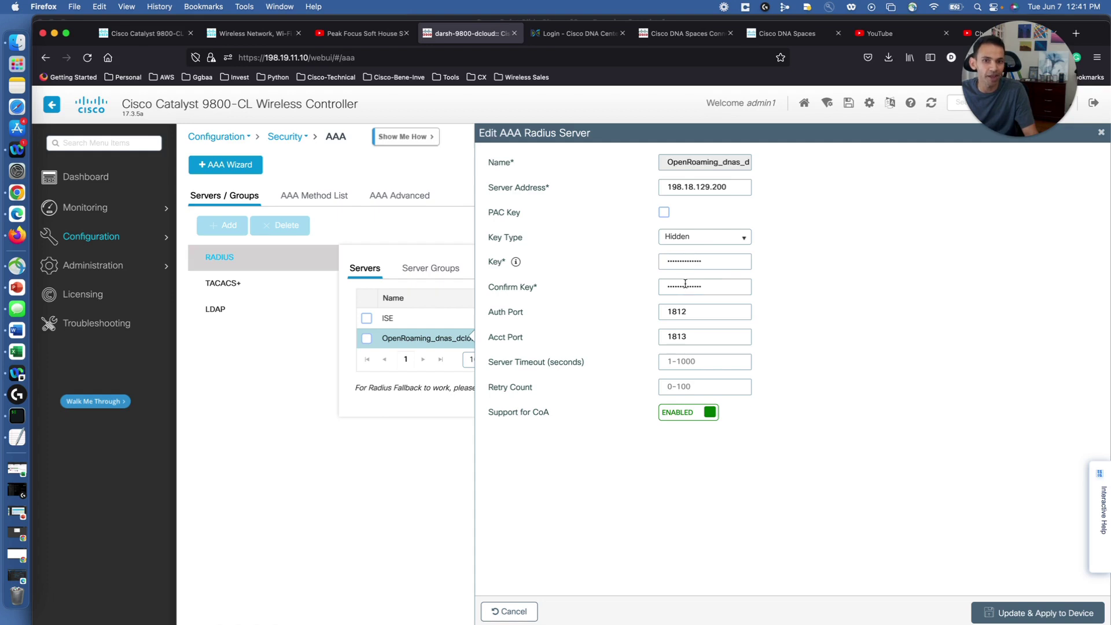
pyautogui.click(140, 242)
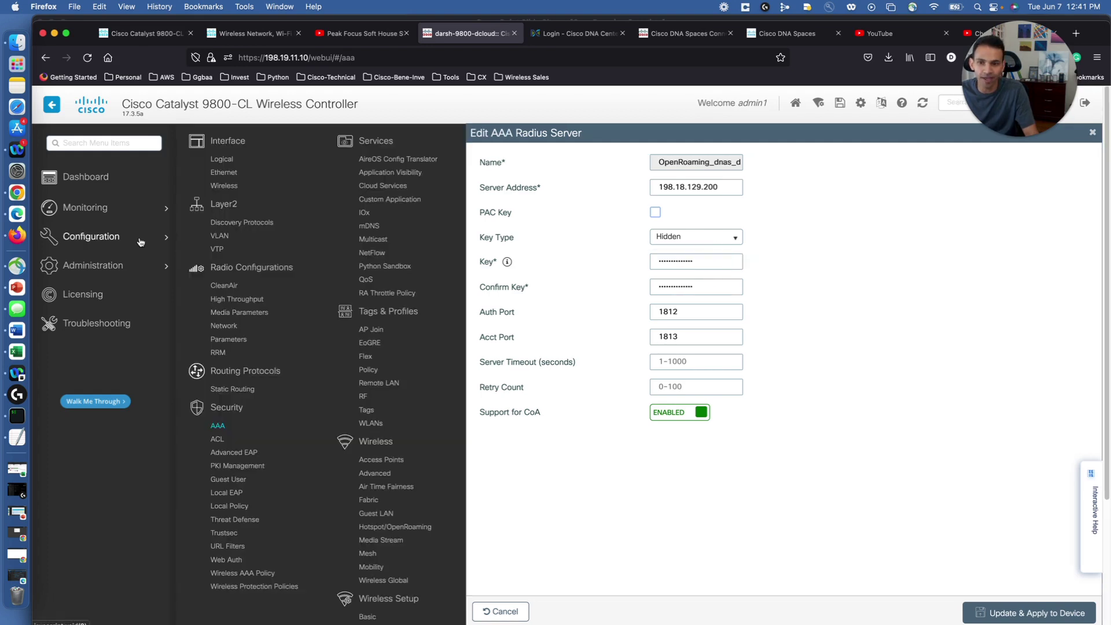
pyautogui.click(364, 370)
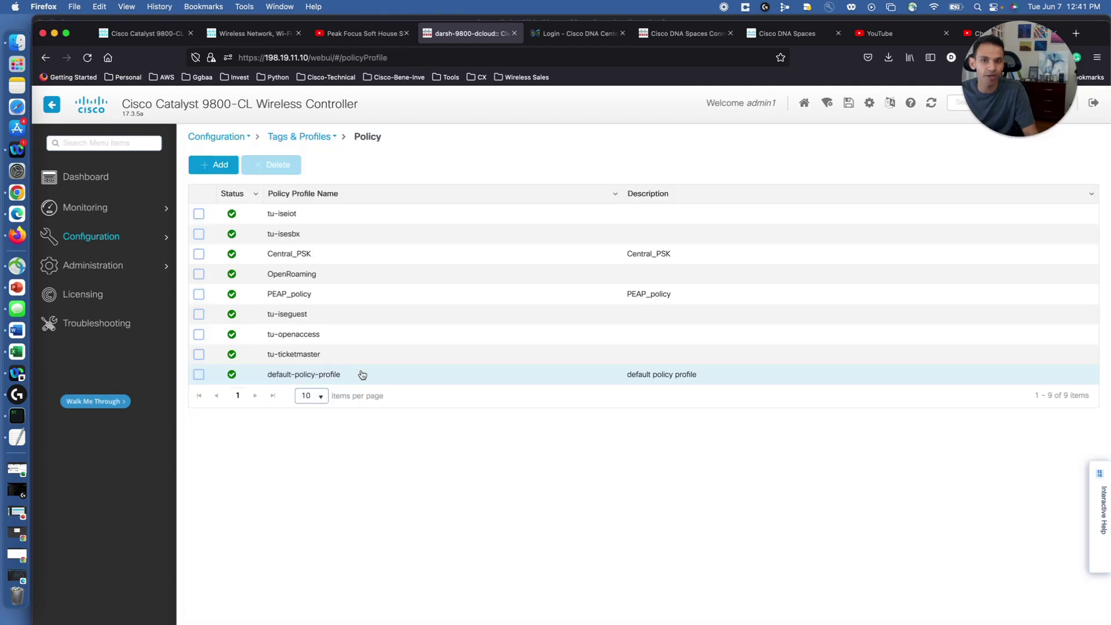
# Open the OpenRoaming policy profile and check its access policies and Hotspot Server OpenRoaming setting
pyautogui.click(317, 278)
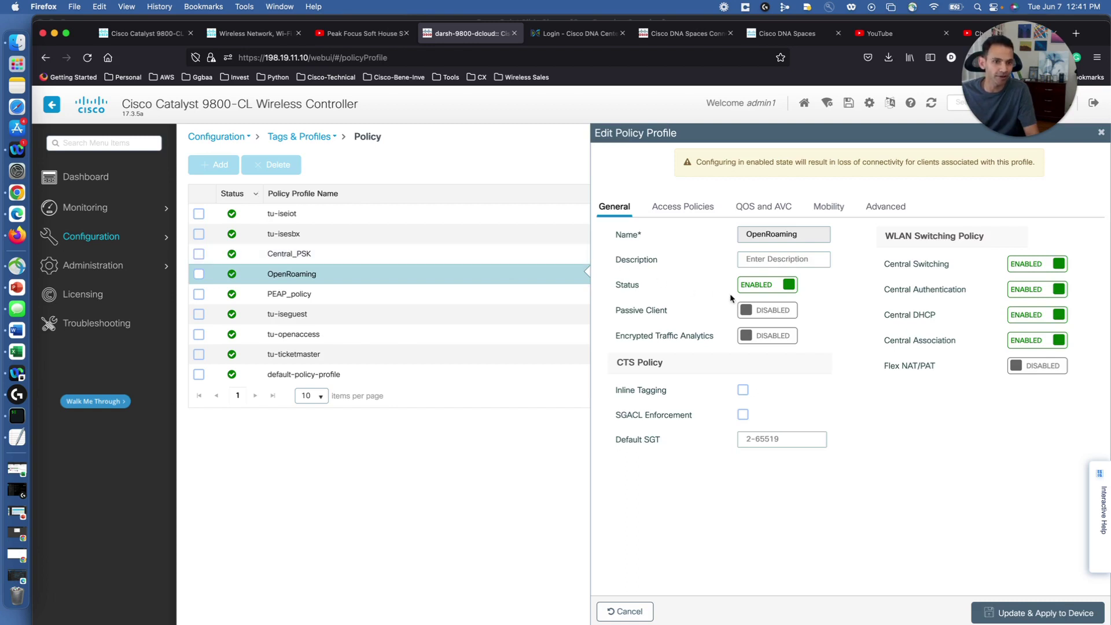
pyautogui.click(875, 210)
pyautogui.click(671, 210)
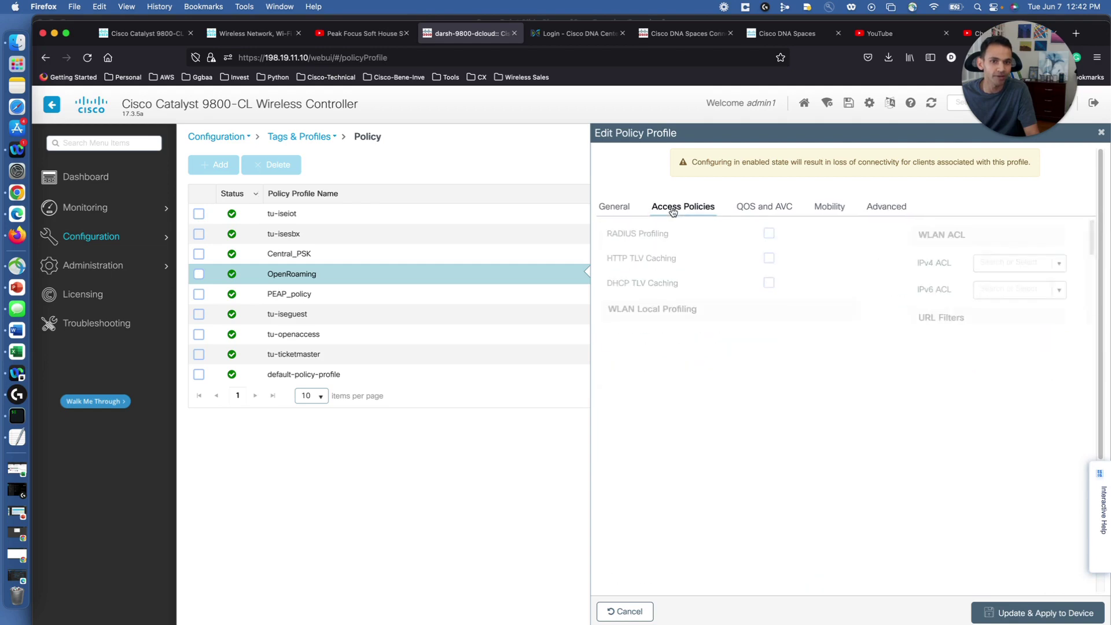
pyautogui.click(881, 206)
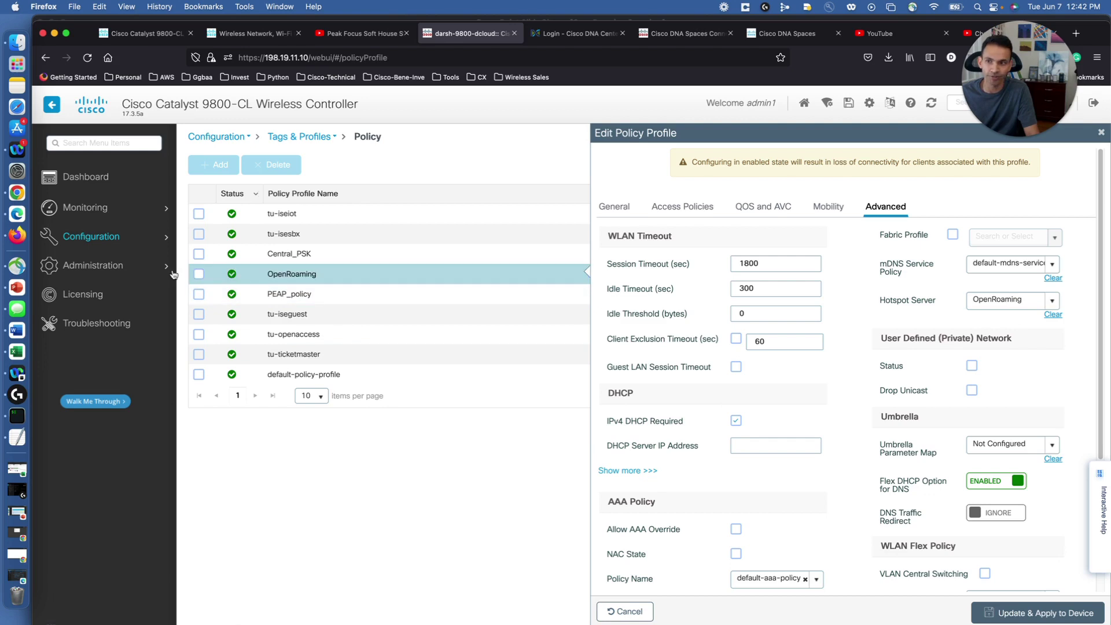
pyautogui.moveTo(147, 242)
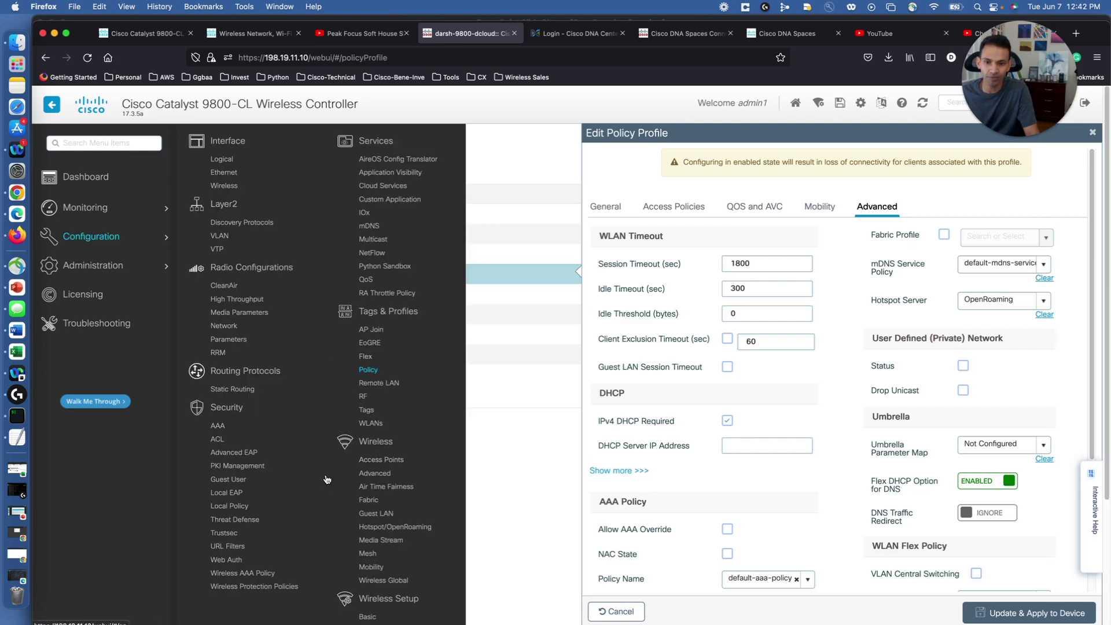
pyautogui.scroll(-3, 322, 482)
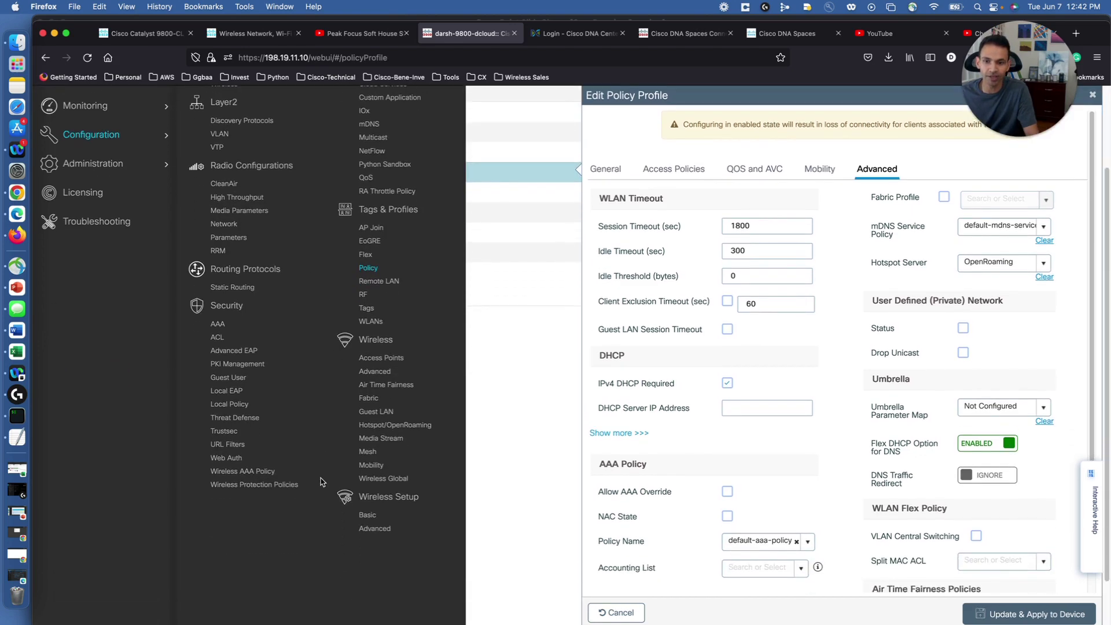
# Open the OpenRoaming ANQP server from the Hotspot/OpenRoaming configuration page
pyautogui.click(365, 426)
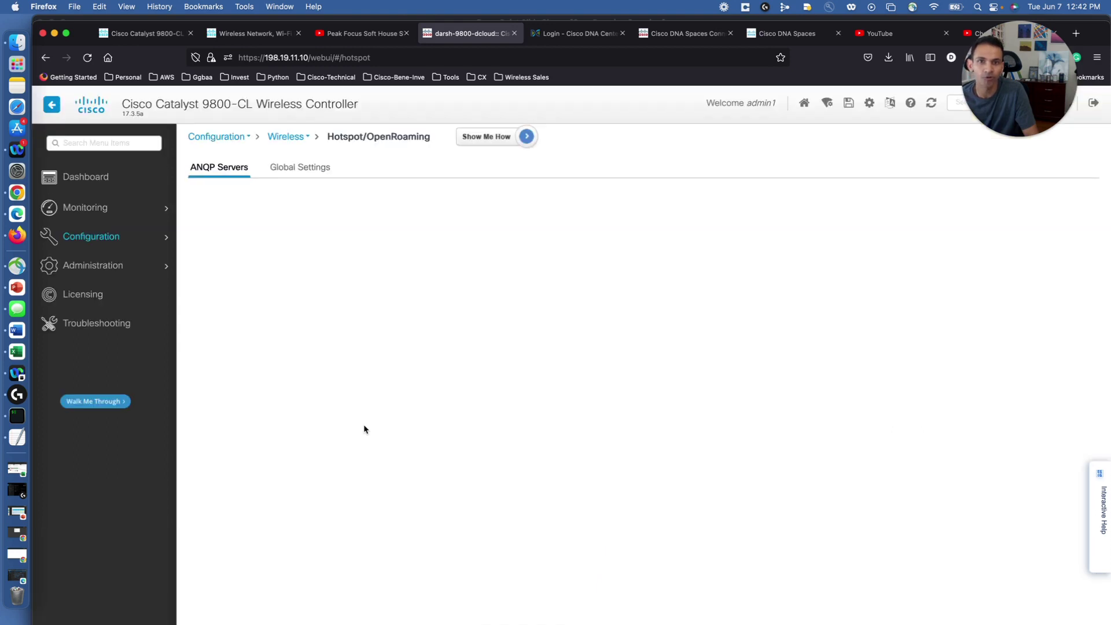
pyautogui.click(280, 248)
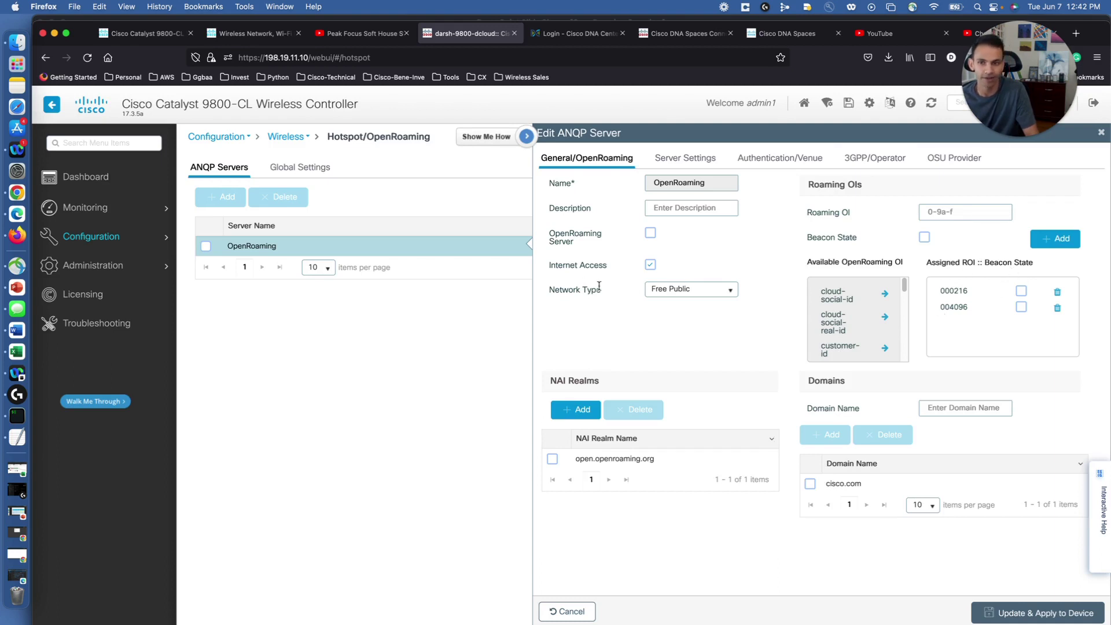
# Open the OpenRoaming WLAN for editing from the WLAN list
pyautogui.moveTo(130, 239)
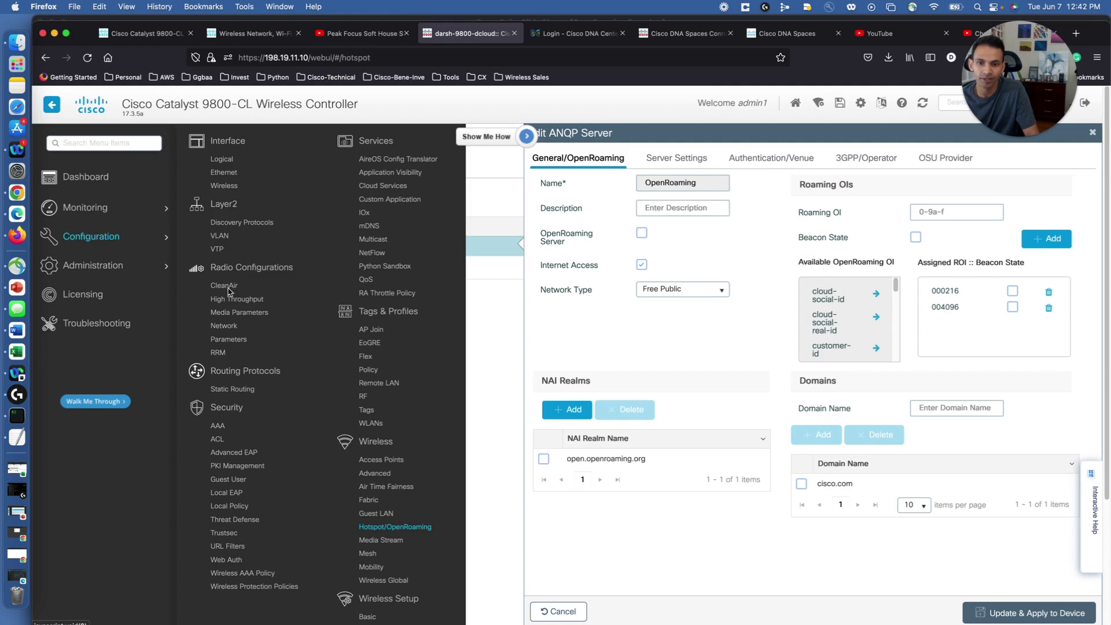
pyautogui.click(366, 425)
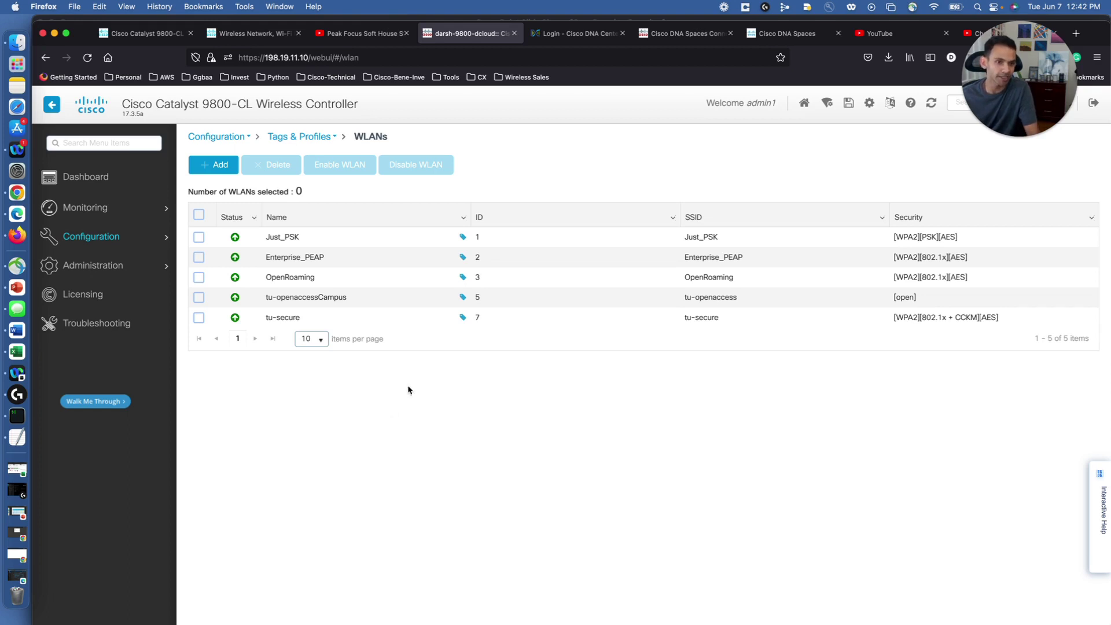
pyautogui.click(888, 276)
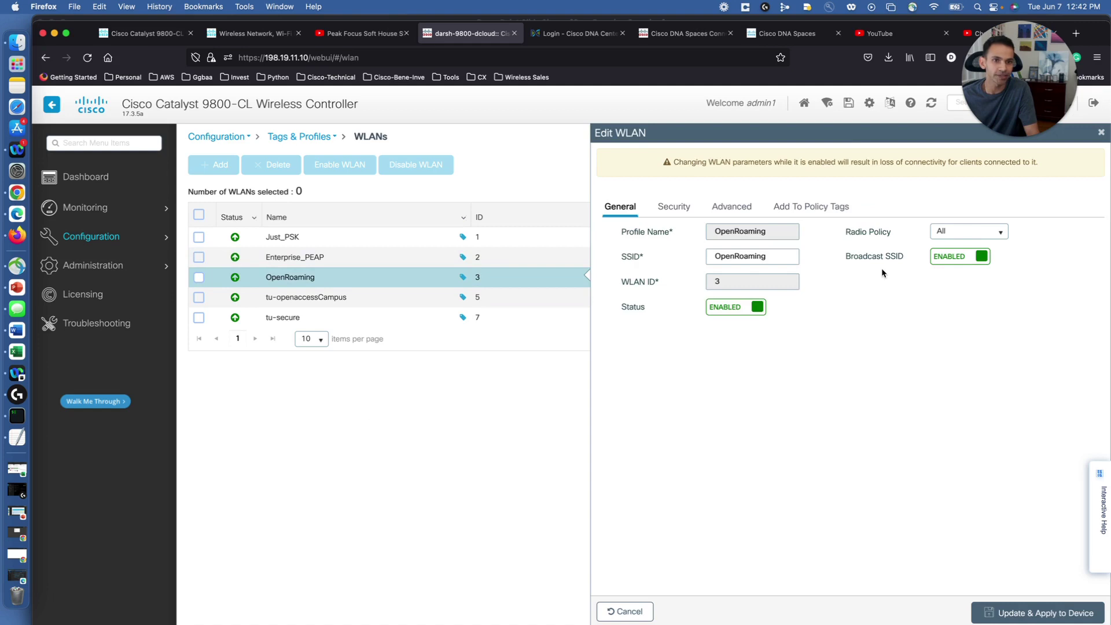
# Review the WLAN's Layer2 security, then show its policy tags Central_policy and default-policy-tag
pyautogui.click(665, 209)
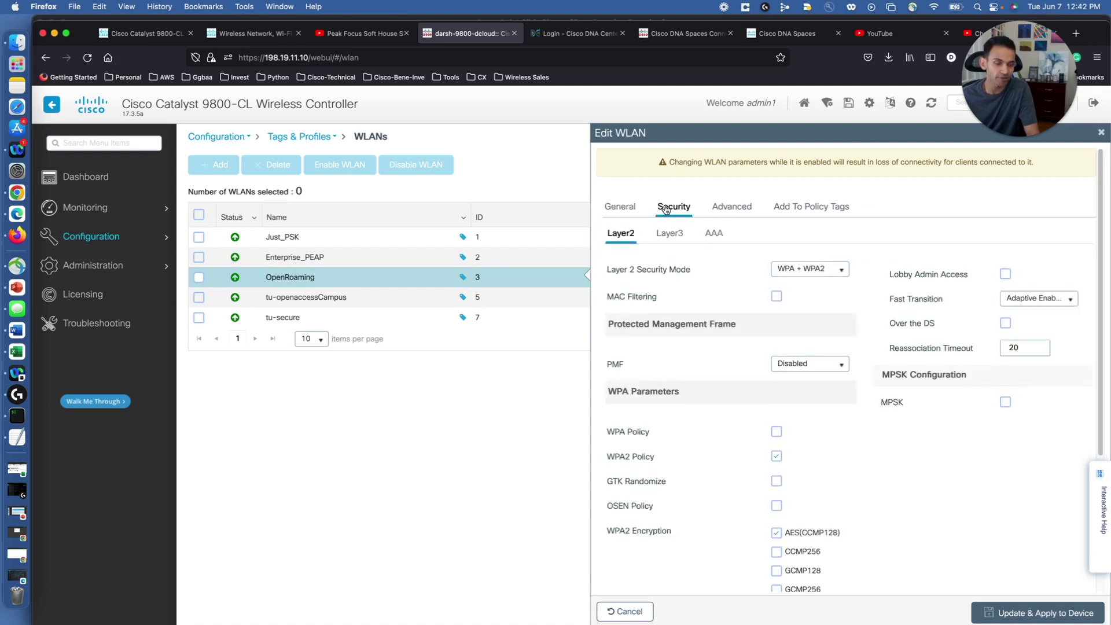
pyautogui.scroll(-1, 719, 512)
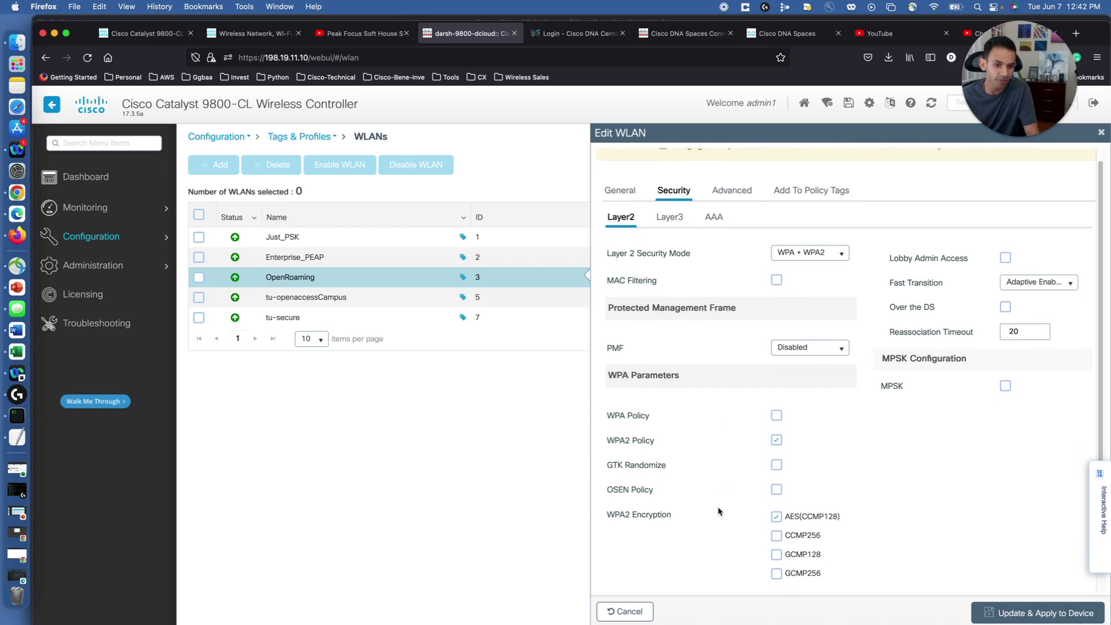
pyautogui.scroll(-2, 718, 511)
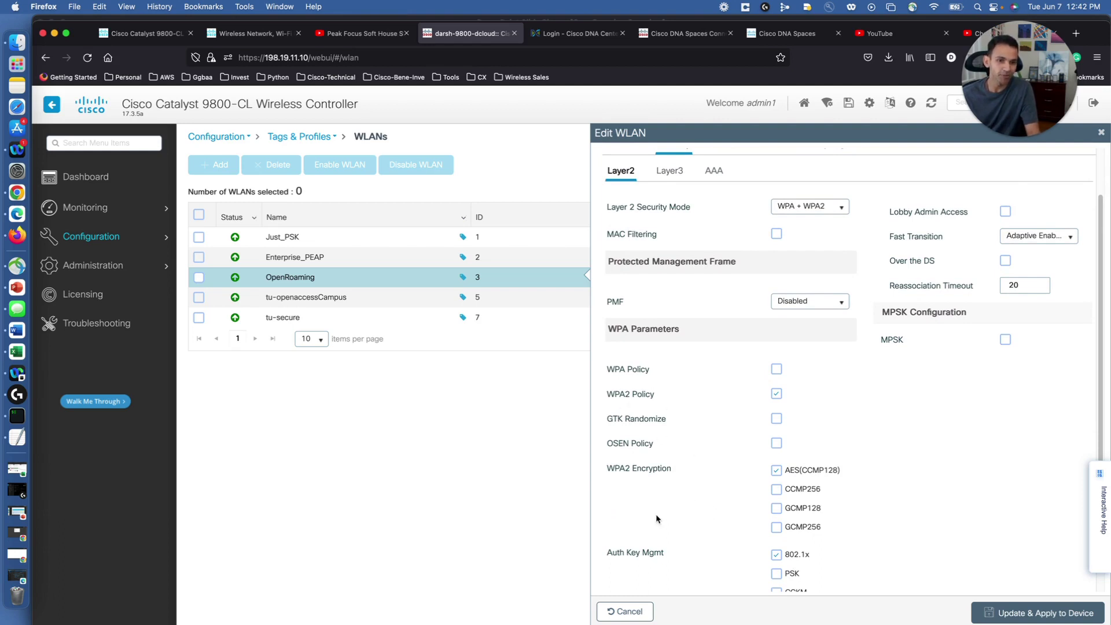
pyautogui.scroll(-1, 634, 493)
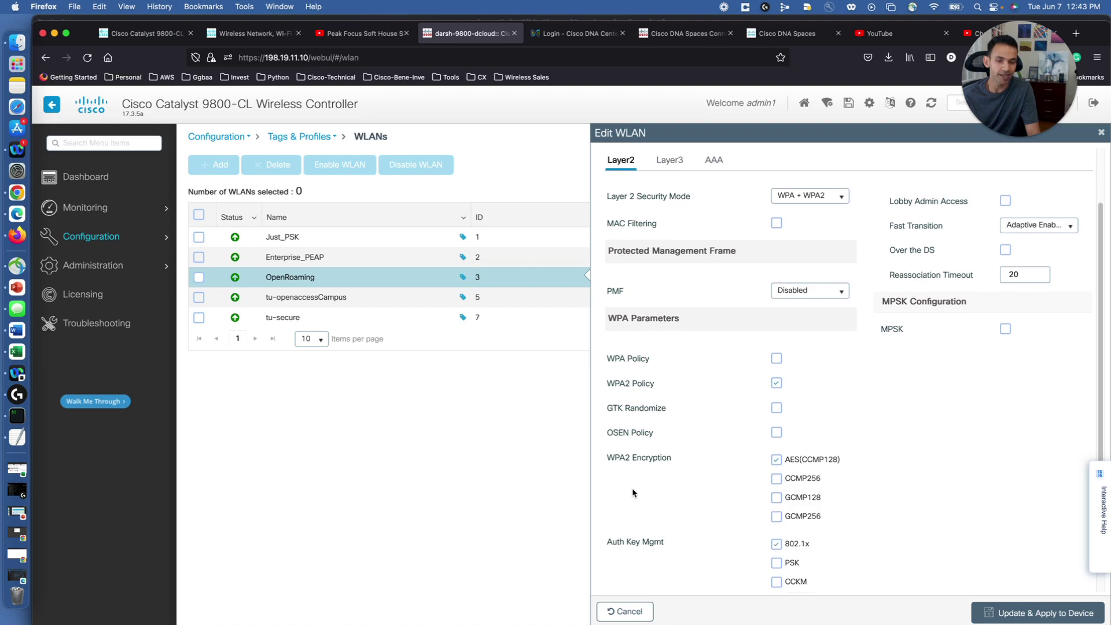
pyautogui.scroll(-3, 633, 493)
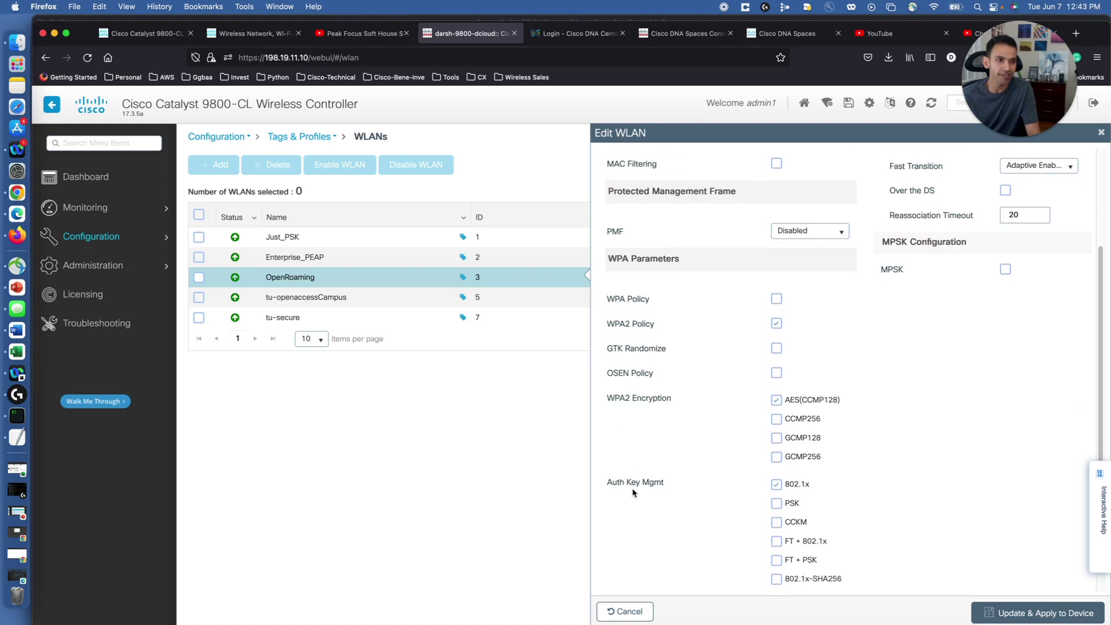
pyautogui.scroll(5, 633, 492)
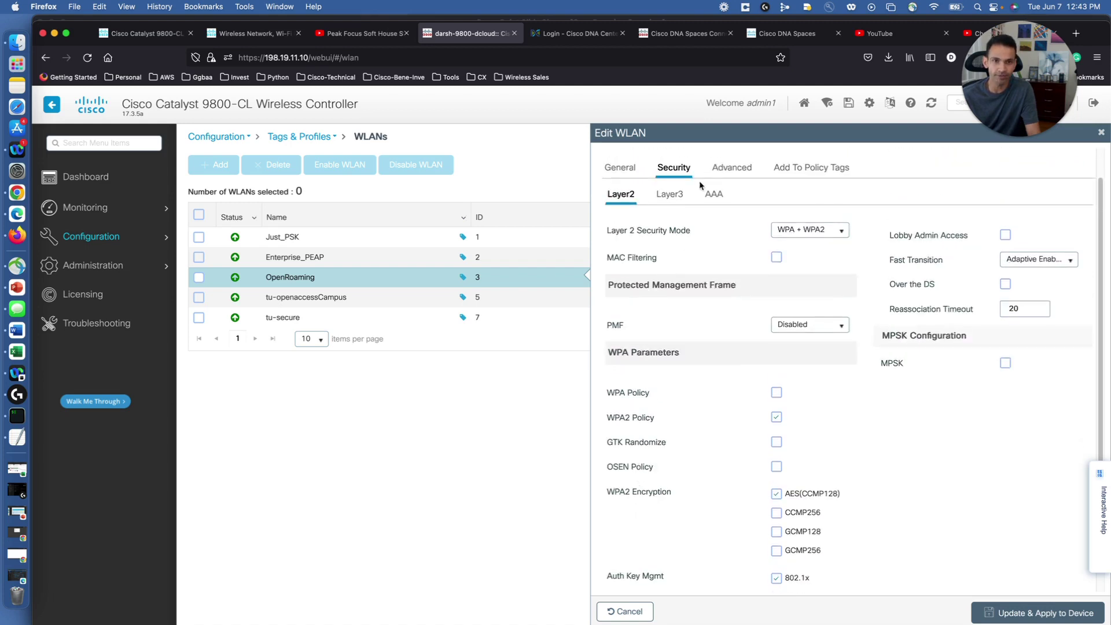
pyautogui.click(822, 169)
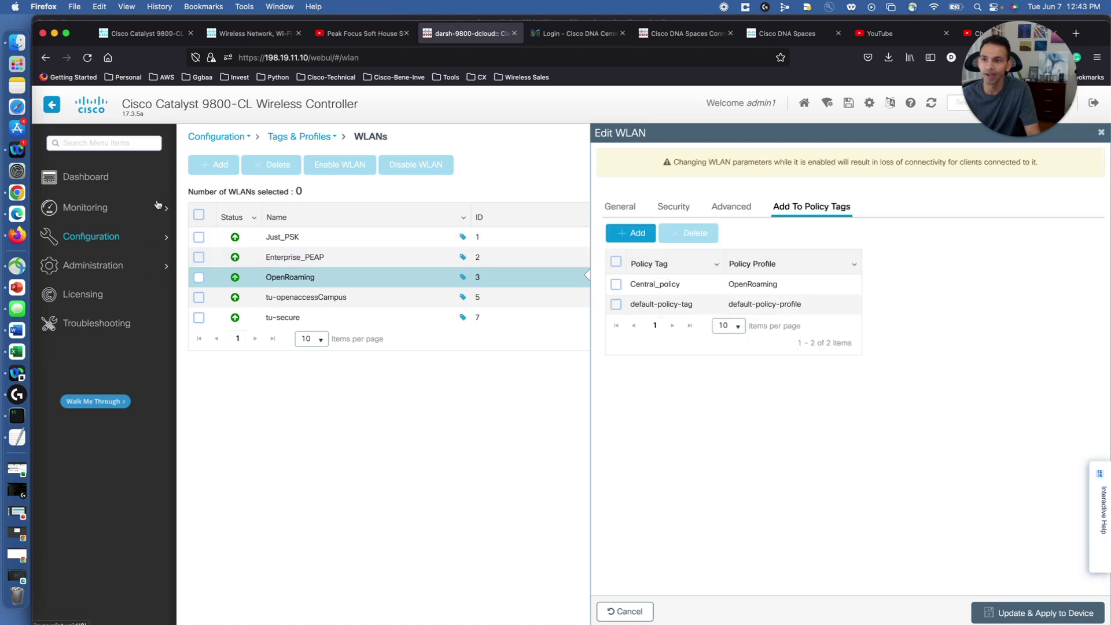
# From the dashboard's client list, open the OpenRoaming client's General properties showing VLAN guest
pyautogui.click(95, 178)
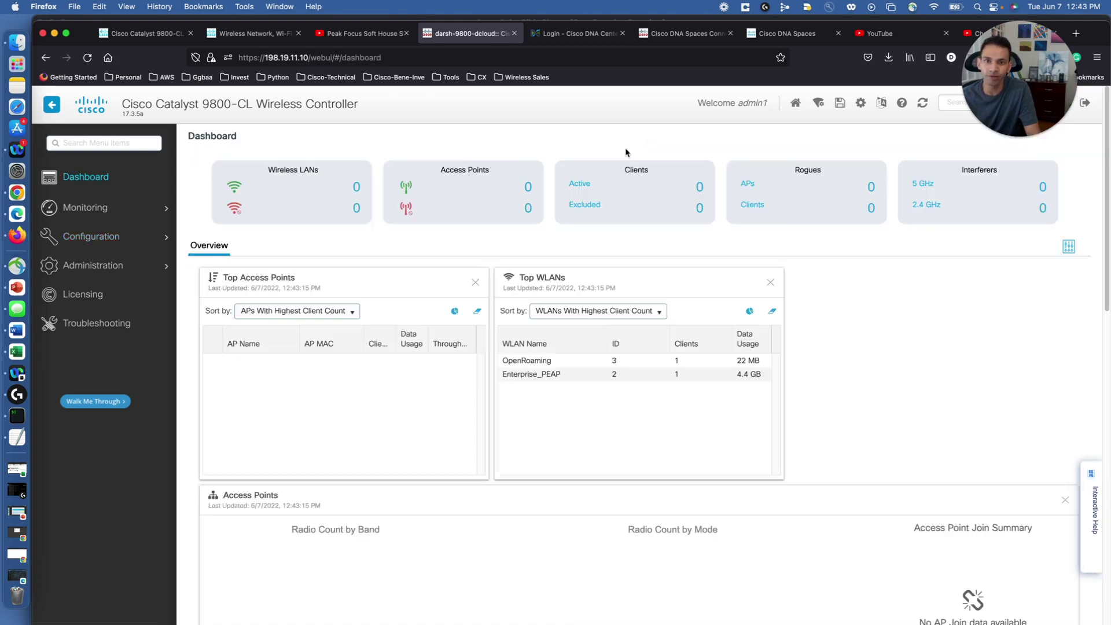
pyautogui.click(700, 185)
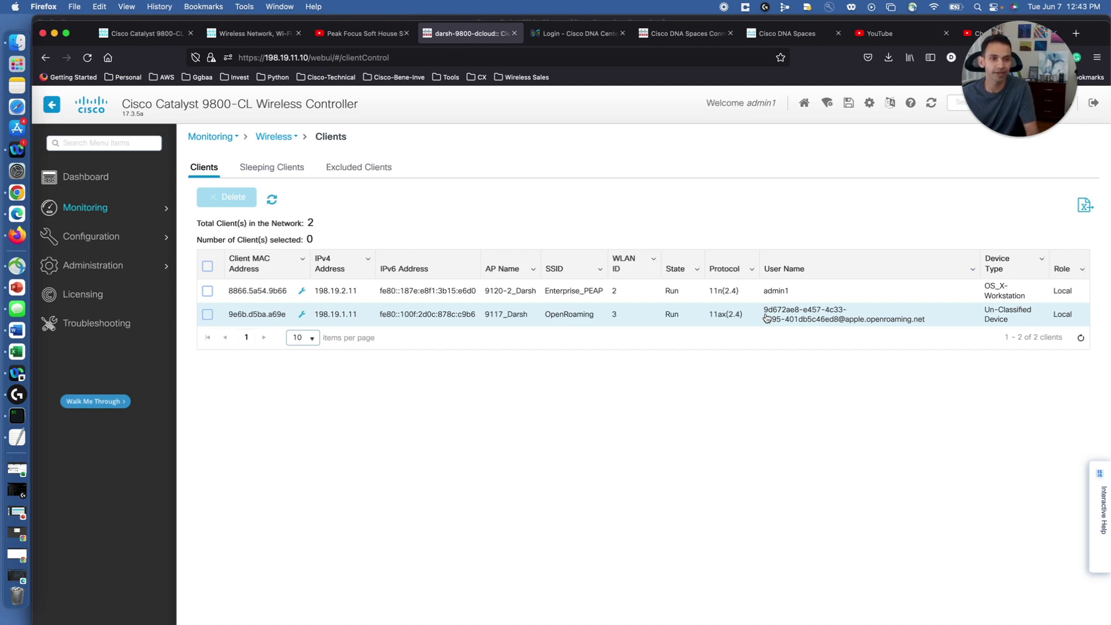
pyautogui.click(766, 317)
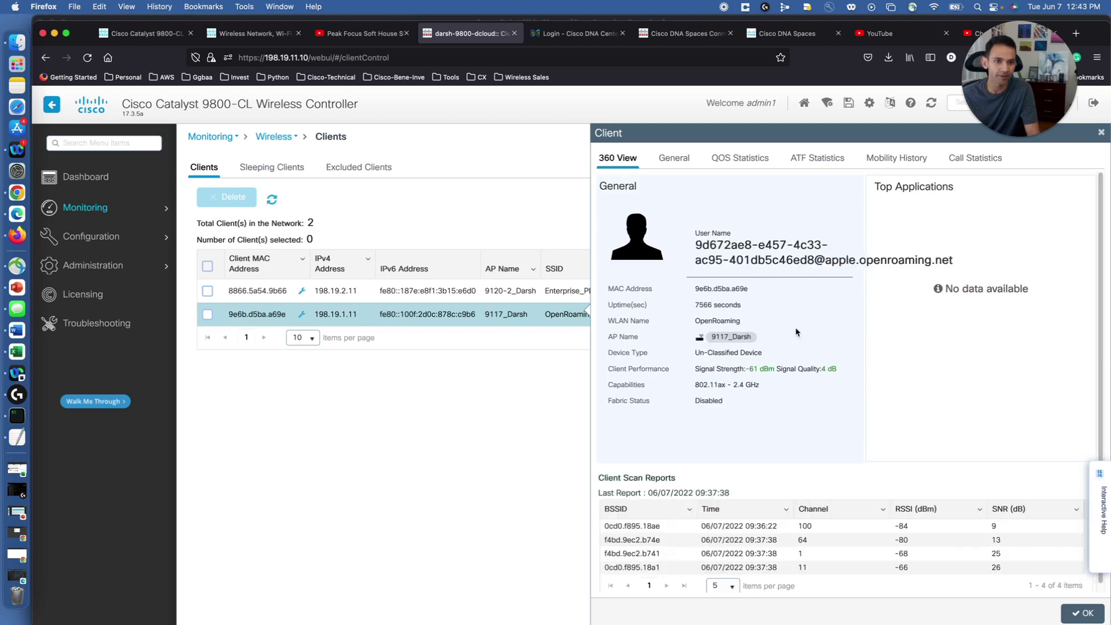
pyautogui.click(673, 160)
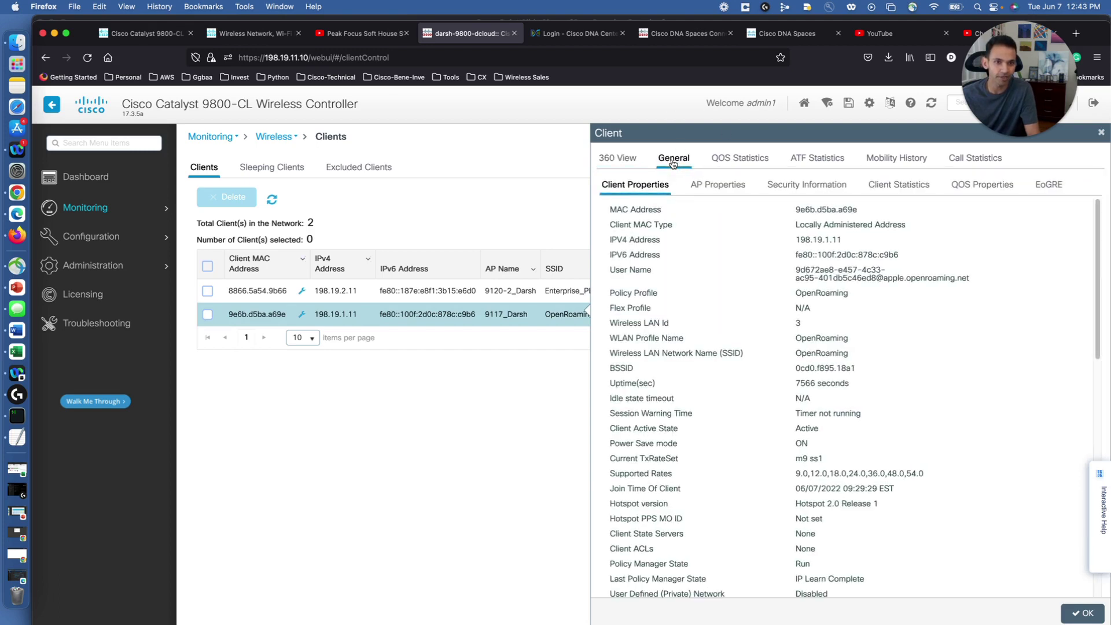
pyautogui.scroll(-5, 753, 331)
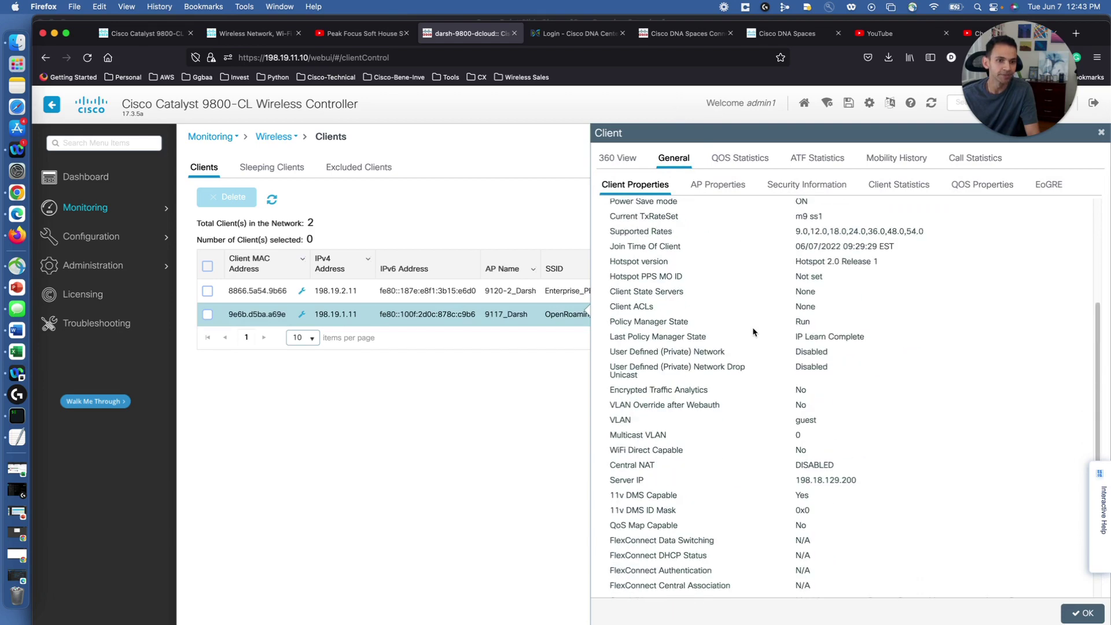
pyautogui.scroll(-3, 754, 331)
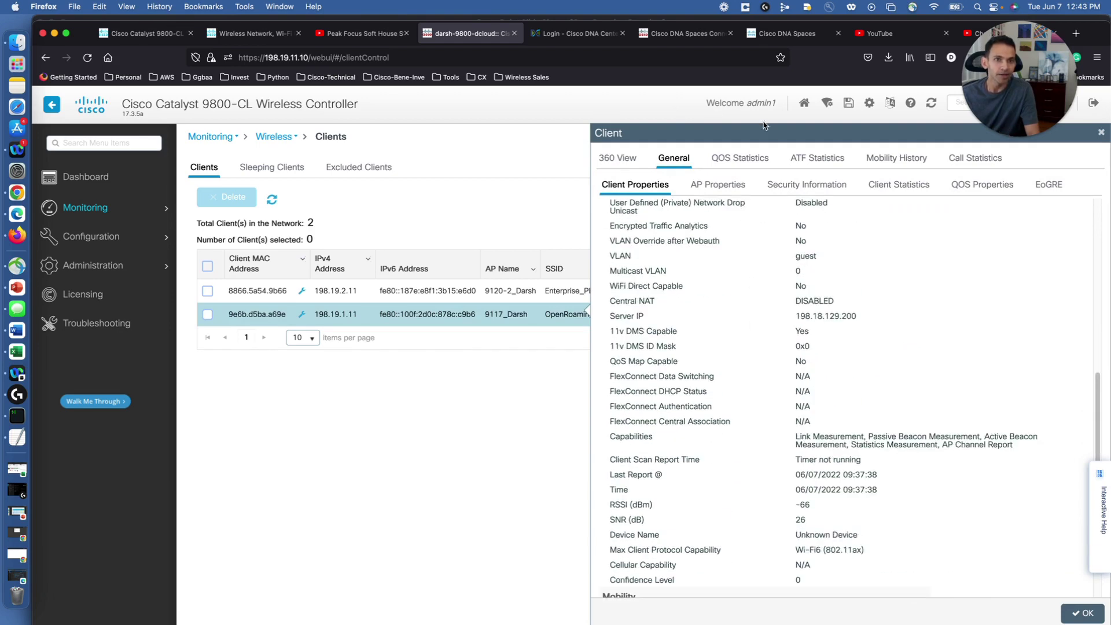
# Review DNA Spaces OpenRoaming figures: 1 device, 5.42 GiB, 10 connections, 337-minute visits
pyautogui.click(790, 38)
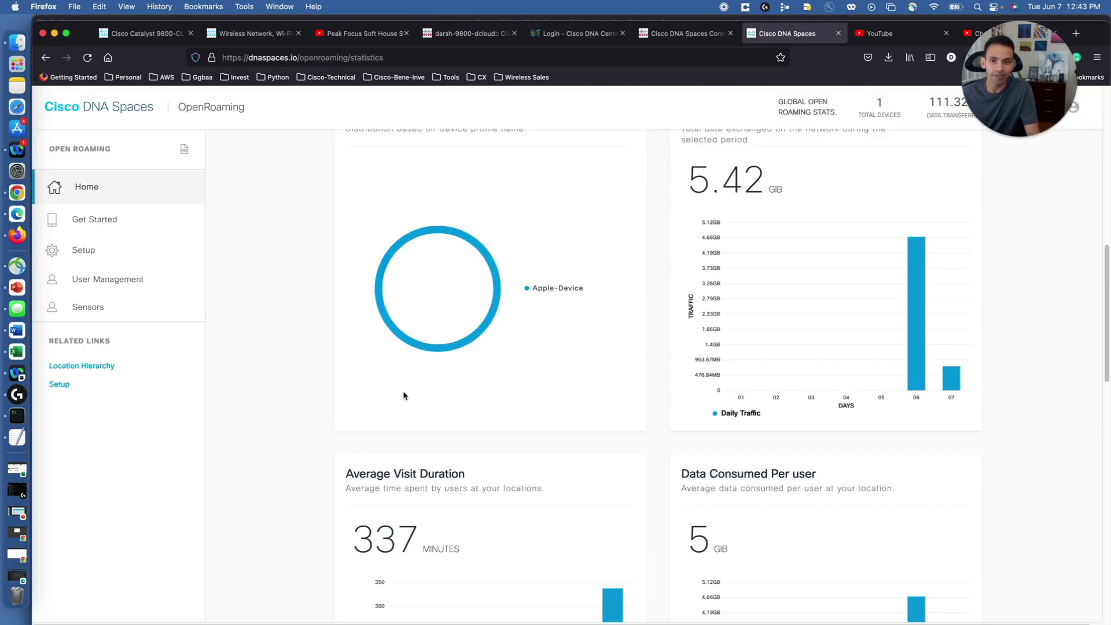
pyautogui.scroll(2, 414, 413)
pyautogui.scroll(-3, 414, 413)
pyautogui.scroll(10, 347, 399)
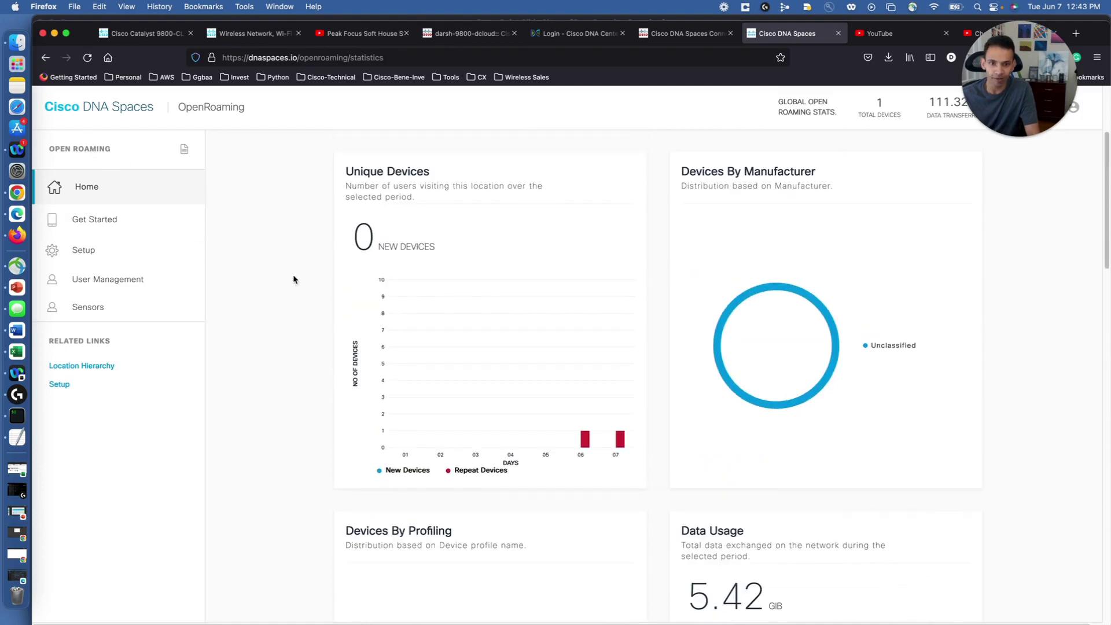
pyautogui.scroll(2, 469, 360)
pyautogui.scroll(3, 469, 359)
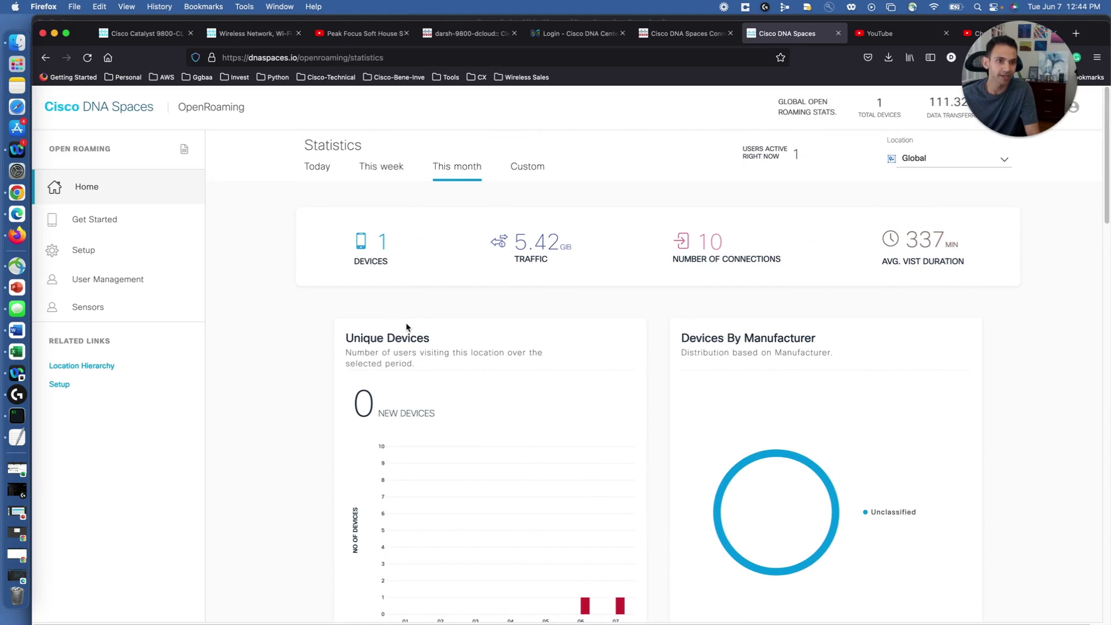
pyautogui.scroll(-7, 407, 327)
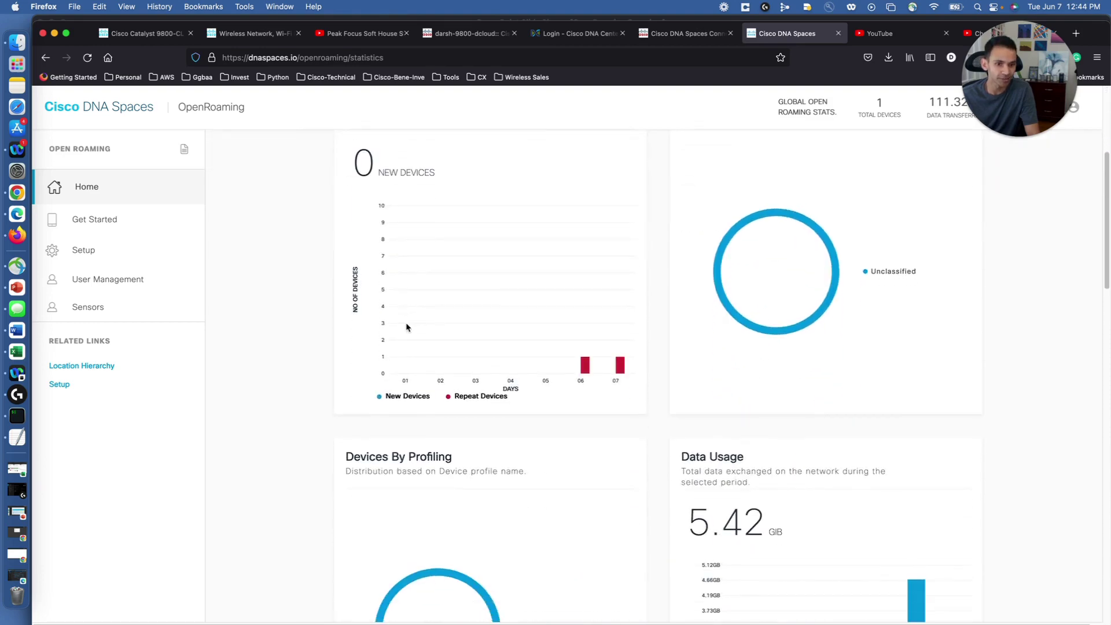
pyautogui.scroll(-5, 406, 328)
pyautogui.scroll(-3, 407, 328)
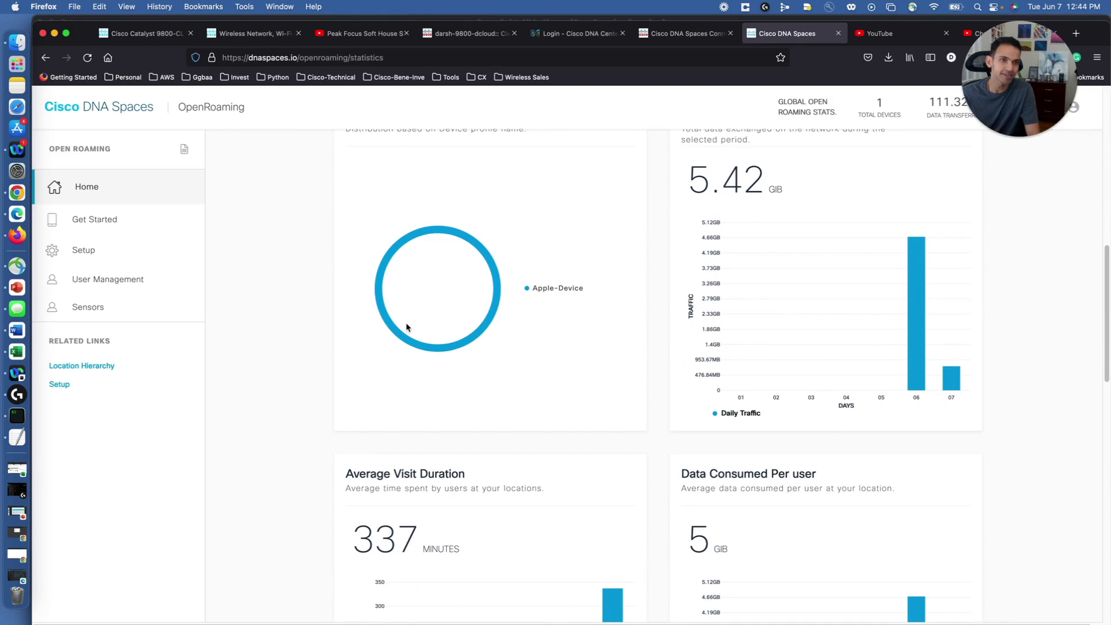